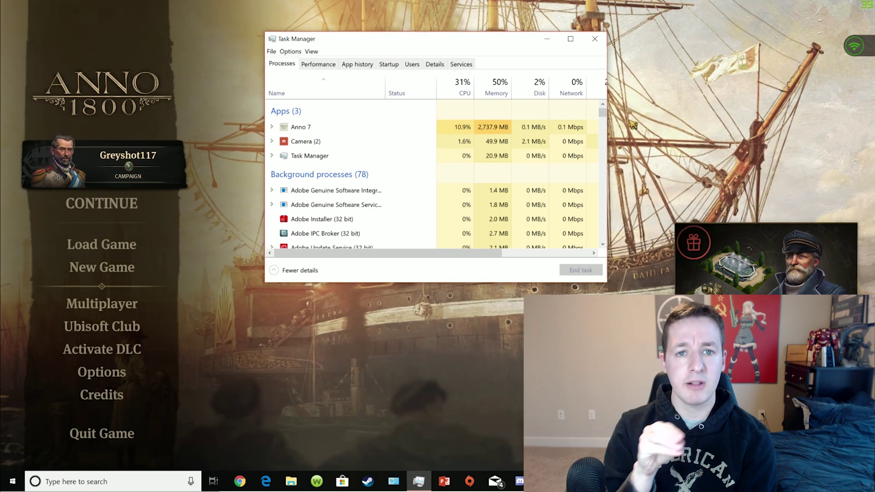
Return to Anno 1800 and examine how smoothly Ditchwater's housing, inland forest, mountains and harbour ships render at near and far distances.
click(632, 124)
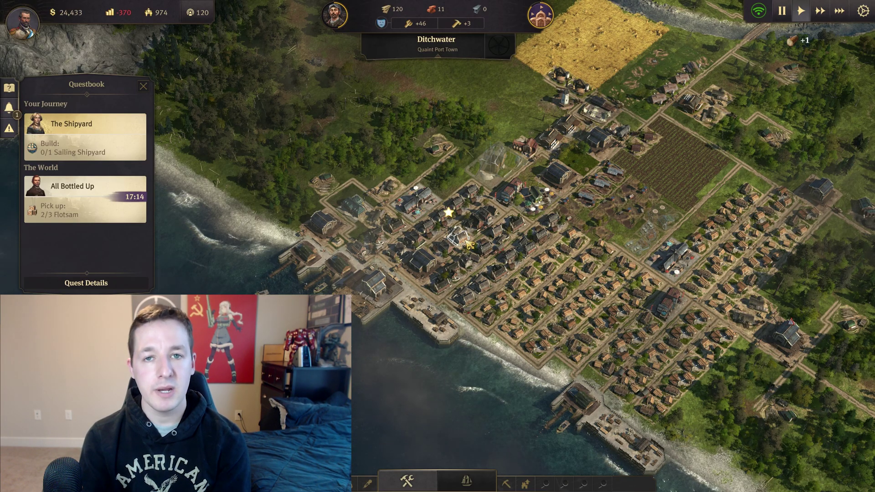
key(d)
key(s)
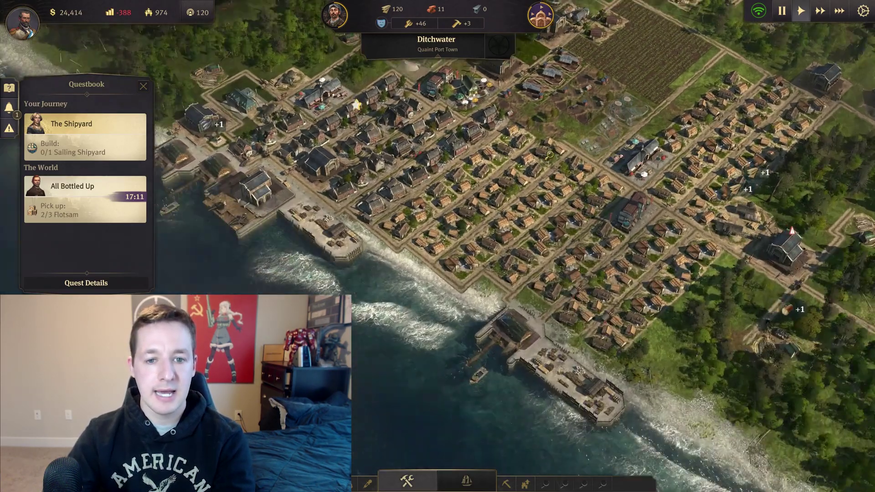
key(w)
key(d)
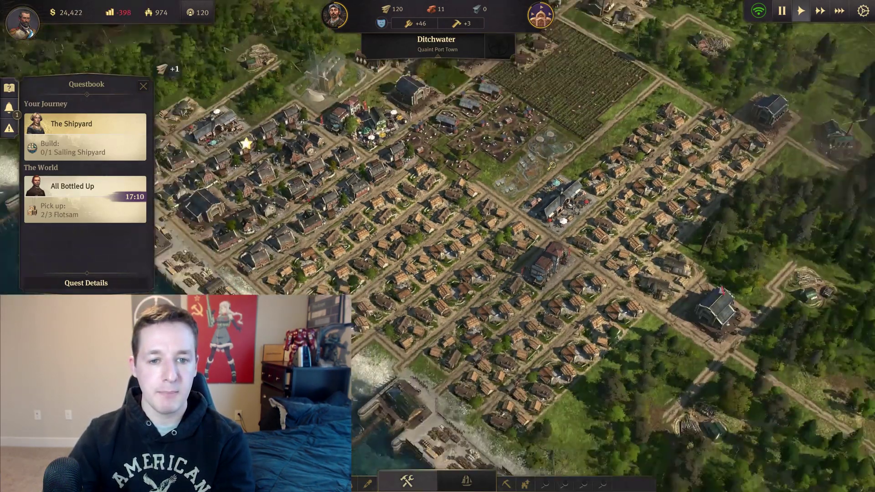
key(w)
key(d)
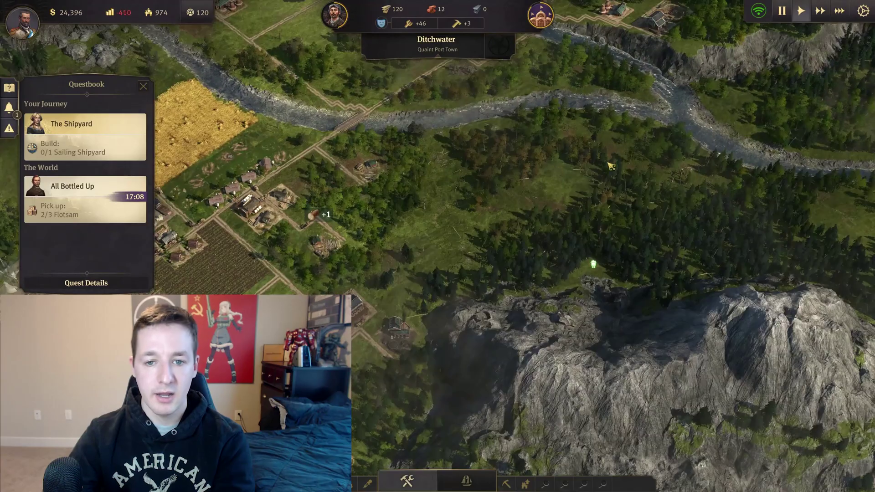
key(a)
key(s)
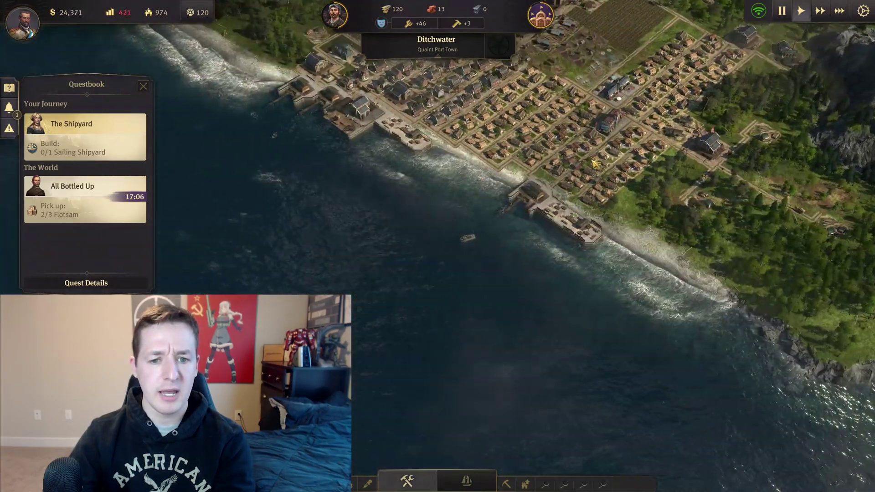
scroll(519, 223, up, 5)
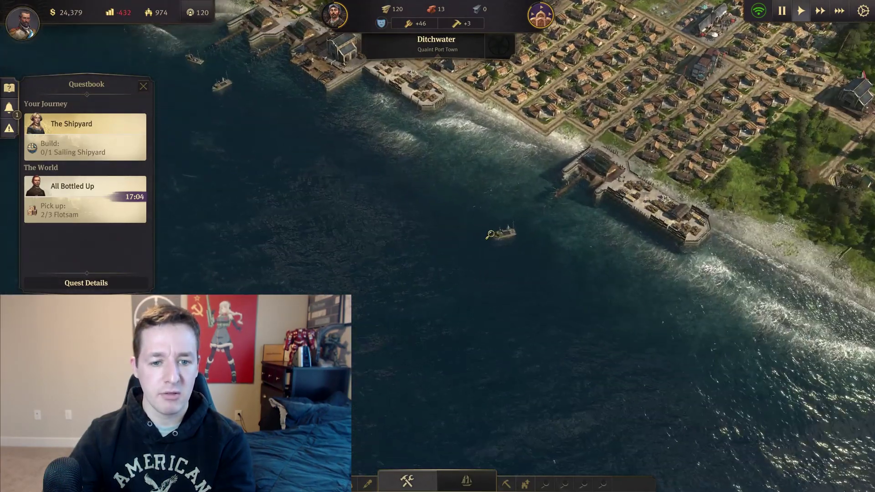
scroll(490, 234, down, 3)
scroll(490, 235, up, 3)
scroll(490, 234, down, 3)
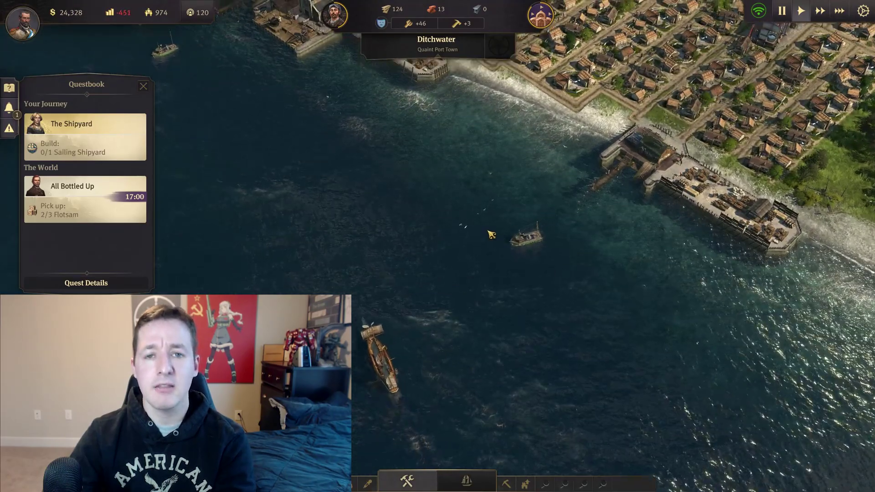
scroll(558, 227, up, 3)
scroll(558, 226, down, 3)
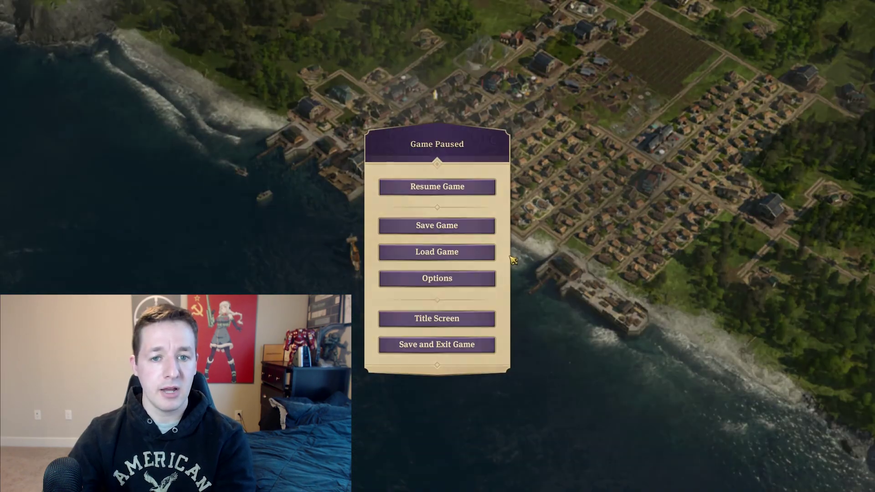
Pause the game and open its options.
key(Escape)
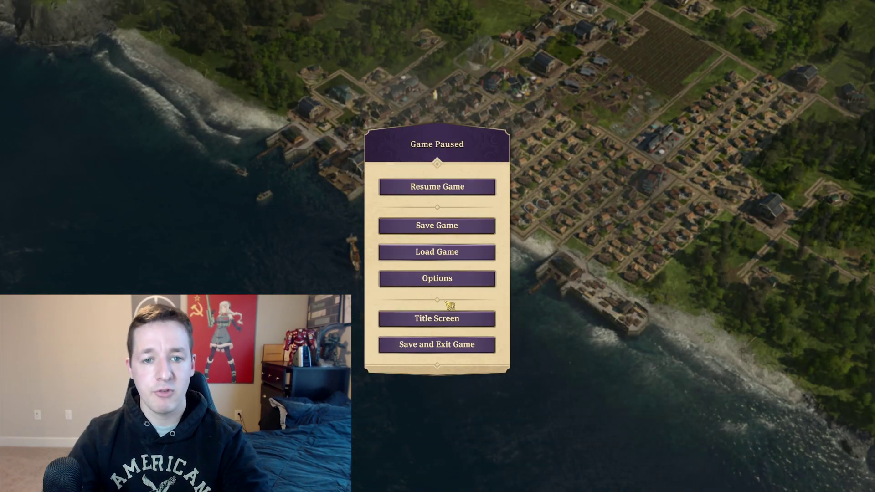
click(443, 283)
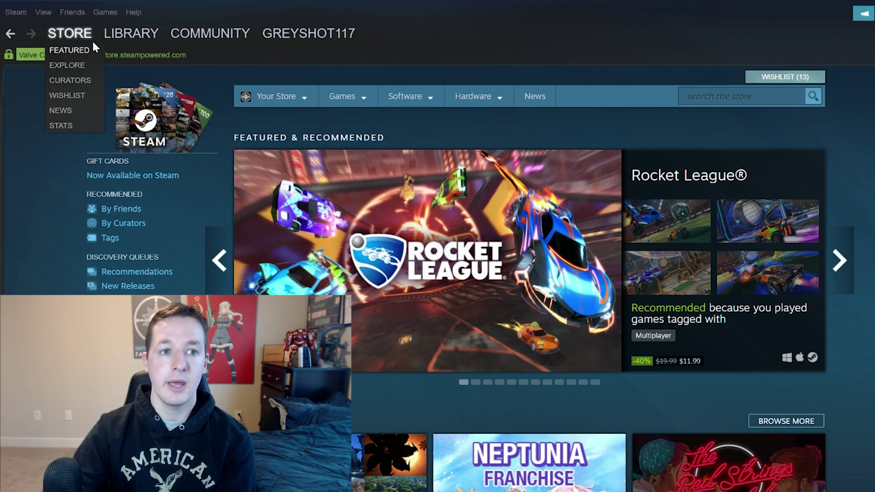
Switch to the Steam library and restart Steam in Offline Mode.
click(112, 36)
click(15, 13)
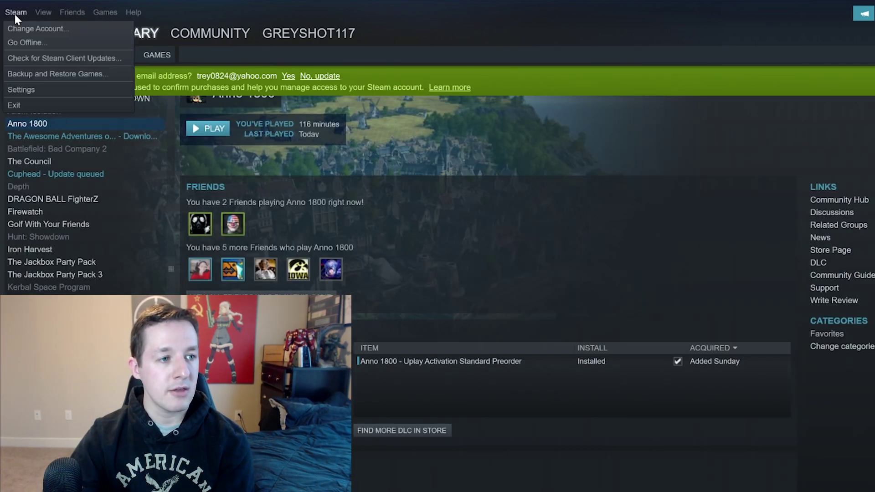
click(26, 46)
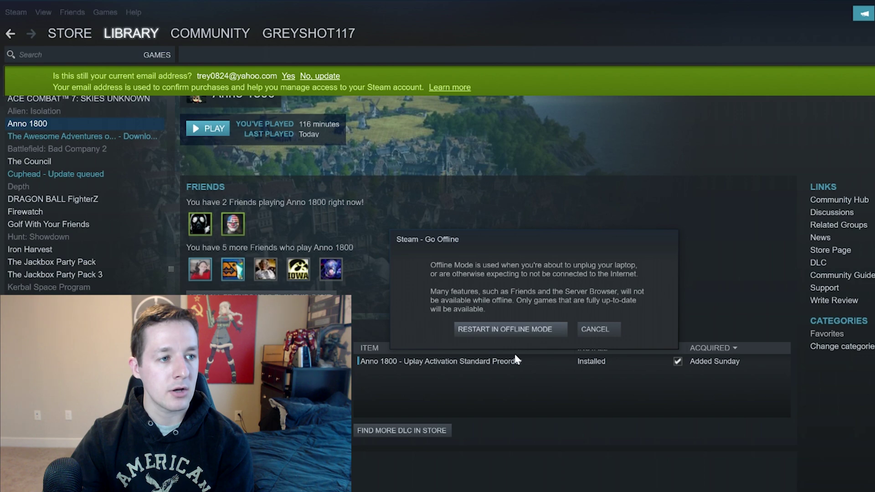
click(528, 328)
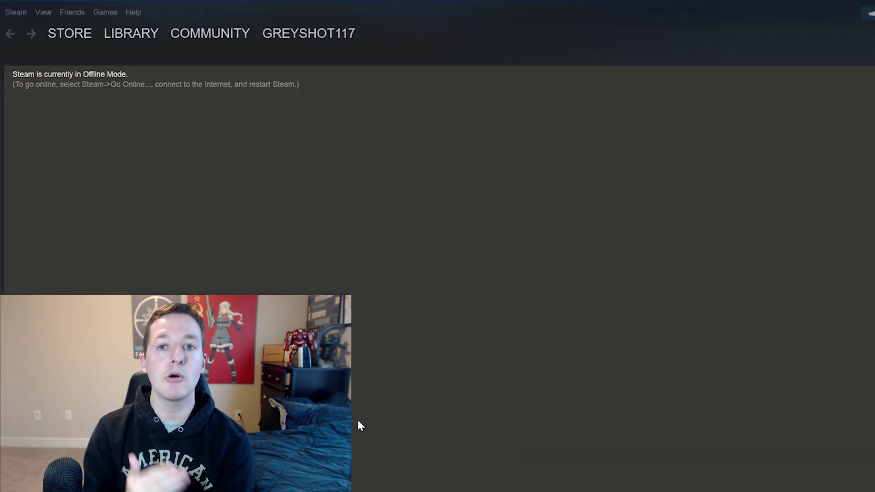
Open the offline Steam library and launch Anno 1800 from the Uplay client running in the background.
mouse_move(71, 39)
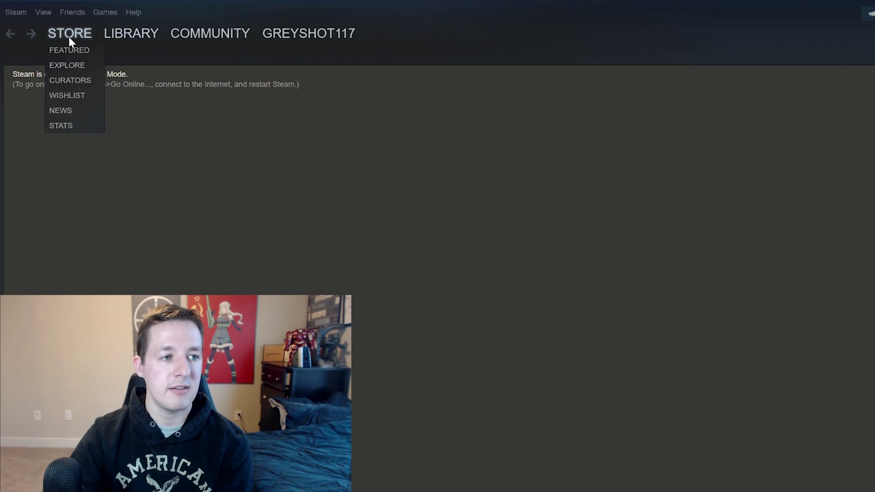
click(124, 35)
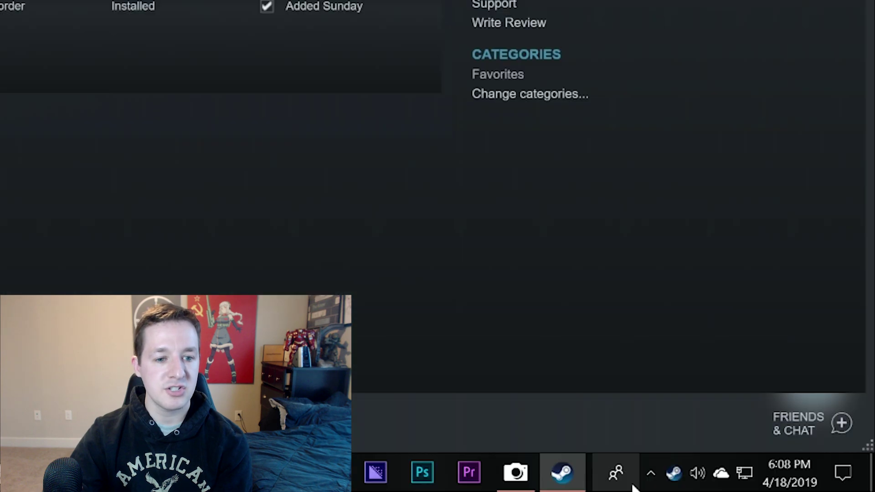
click(641, 477)
click(674, 477)
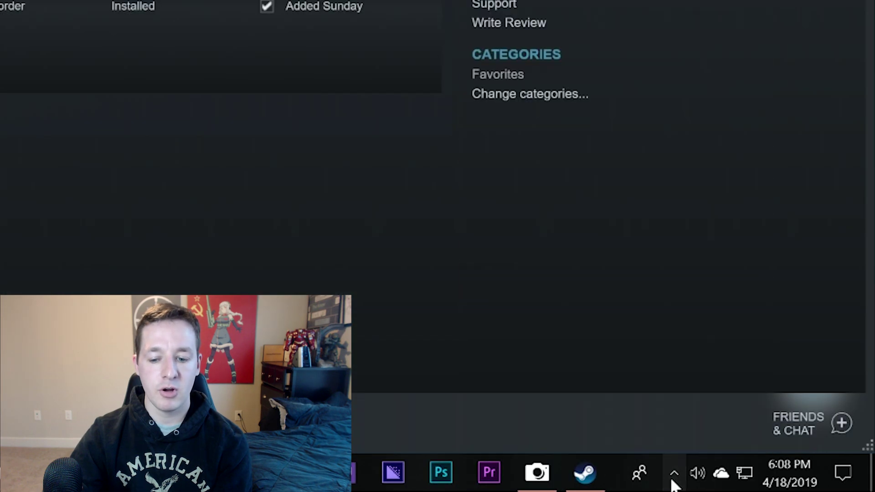
right_click(621, 415)
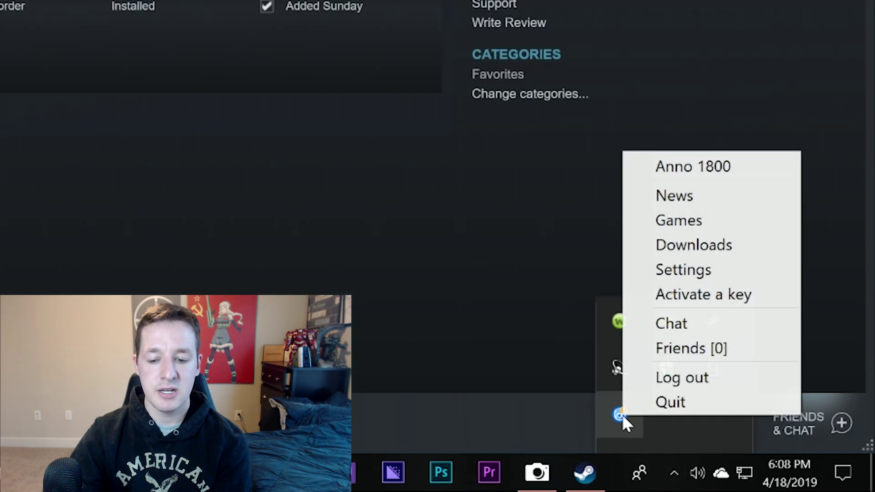
click(704, 169)
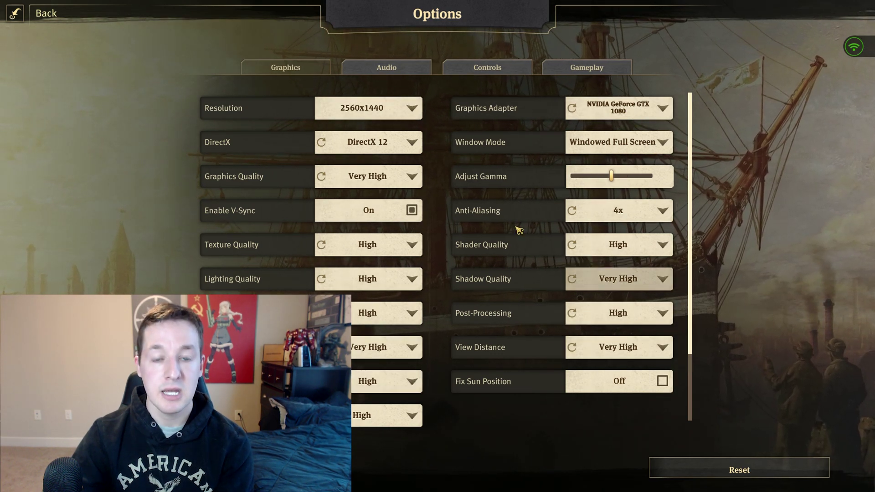
Leave the graphics options and resume the paused Ditchwater game.
click(32, 16)
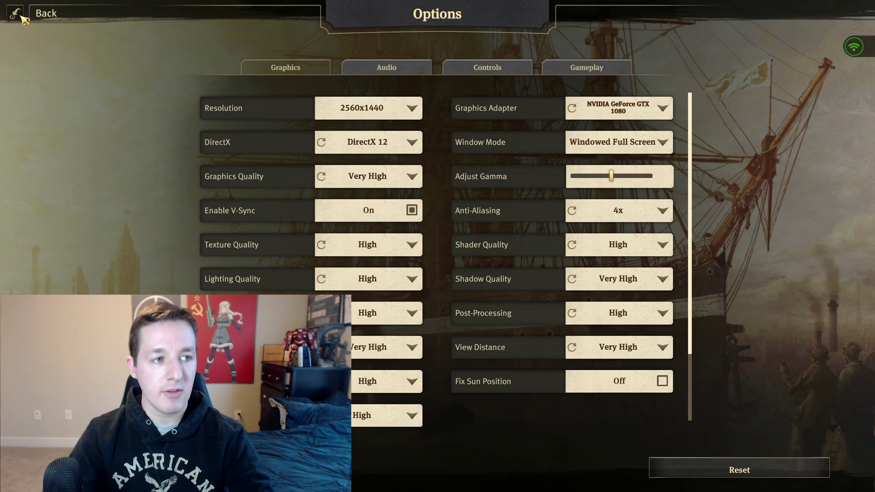
key(alt+Tab)
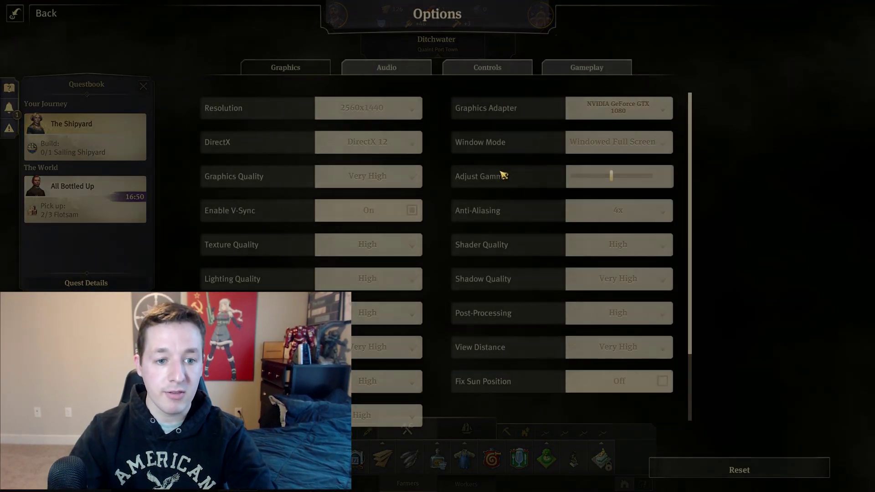
key(Escape)
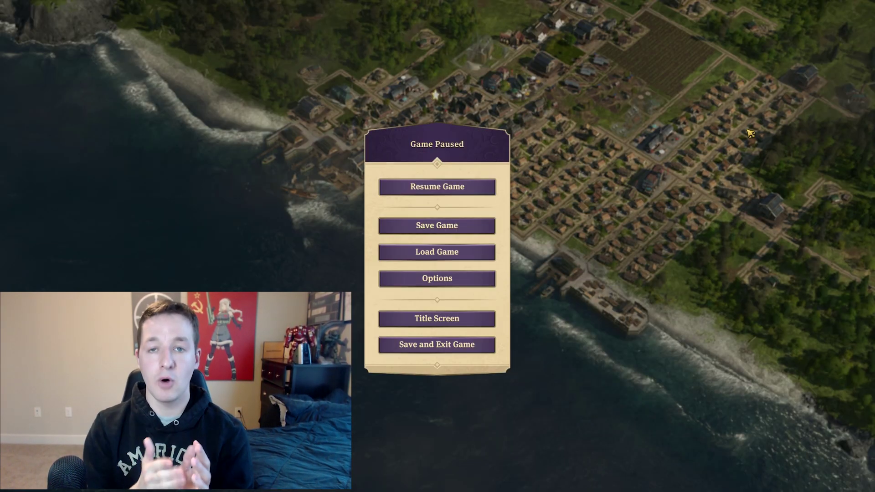
click(463, 188)
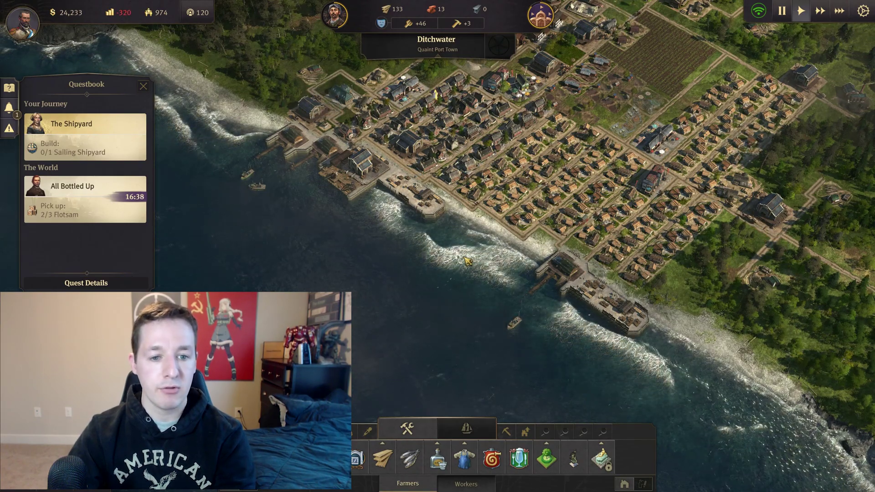
Examine rendering smoothness across Ditchwater's harbour, river farmland, open sea and residential blocks at near and far distances.
scroll(456, 255, up, 5)
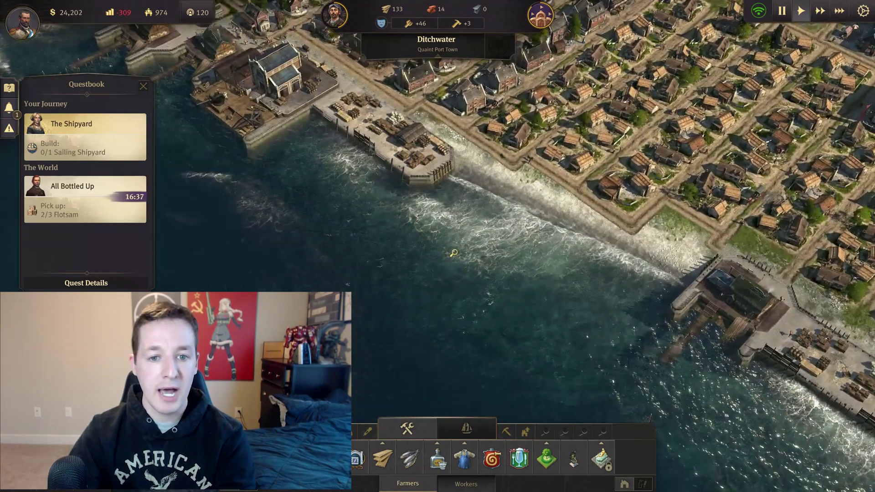
scroll(454, 253, down, 5)
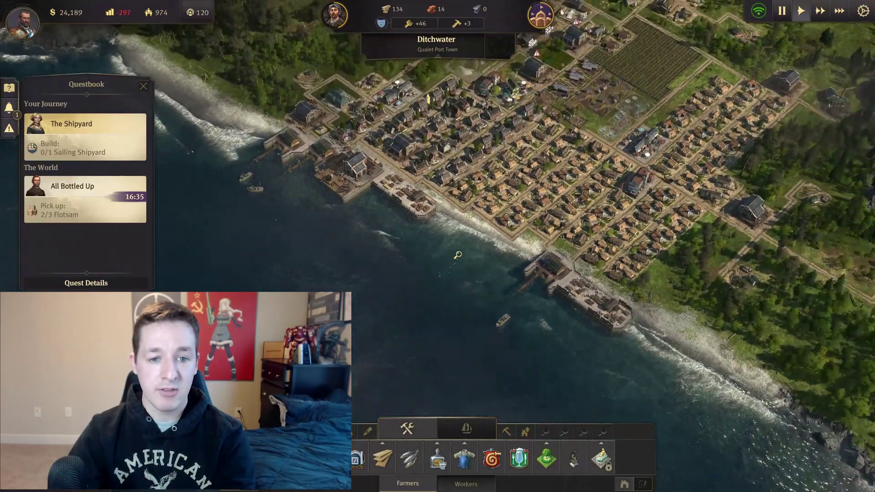
key(w)
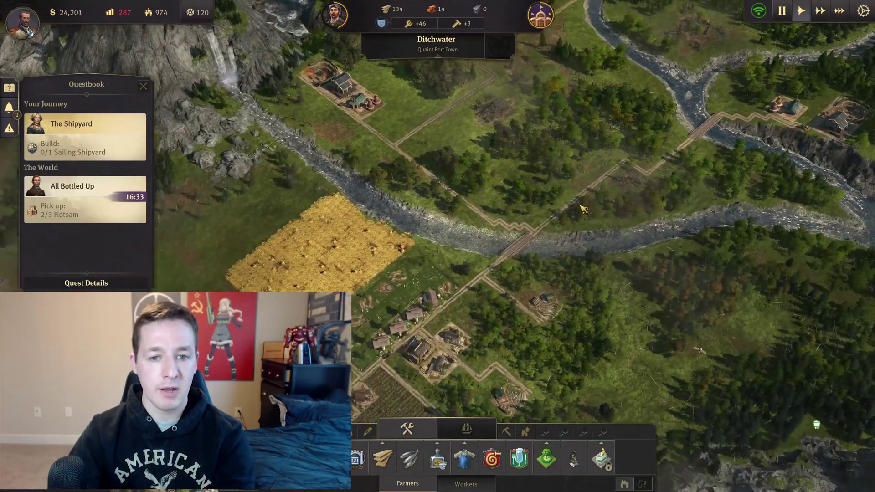
key(a)
key(s)
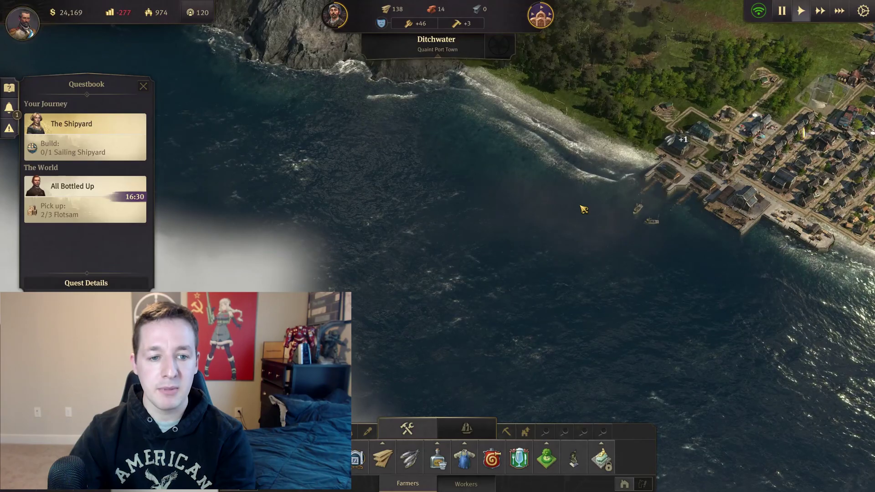
key(d)
key(w)
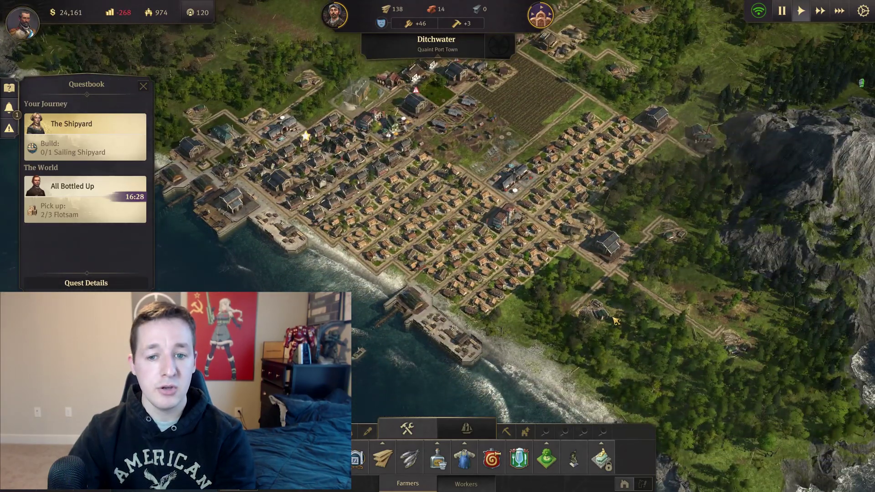
key(a)
Check Anno 1800's processor and memory usage in Task Manager, and minimize the window.
key(ctrl+shift+Escape)
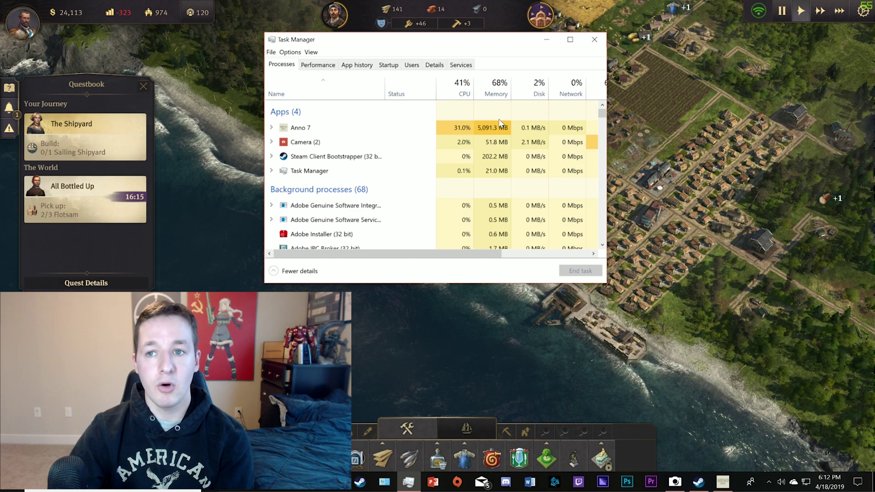
click(547, 40)
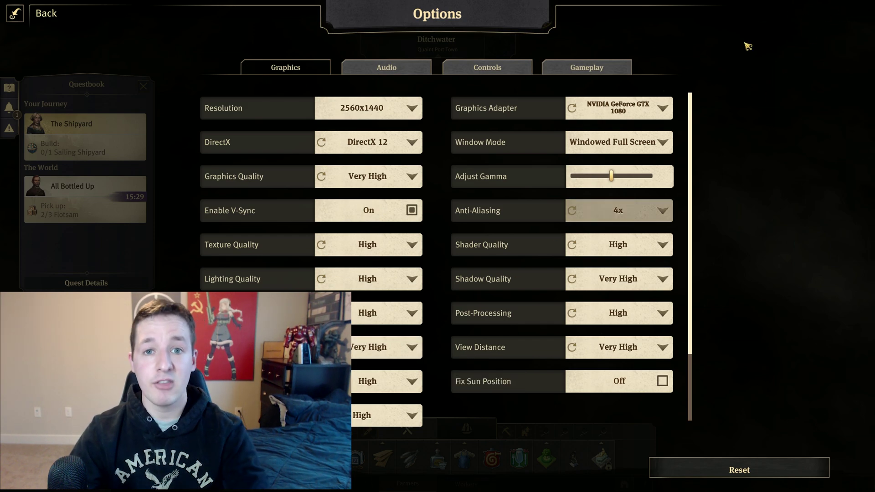
Close the graphics options and return to the Ditchwater coastline view.
key(Escape)
key(Escape)
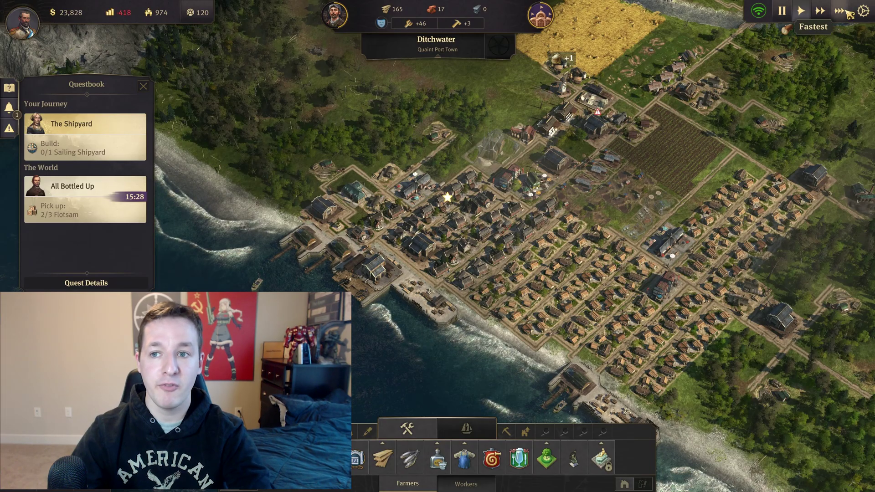
key(s)
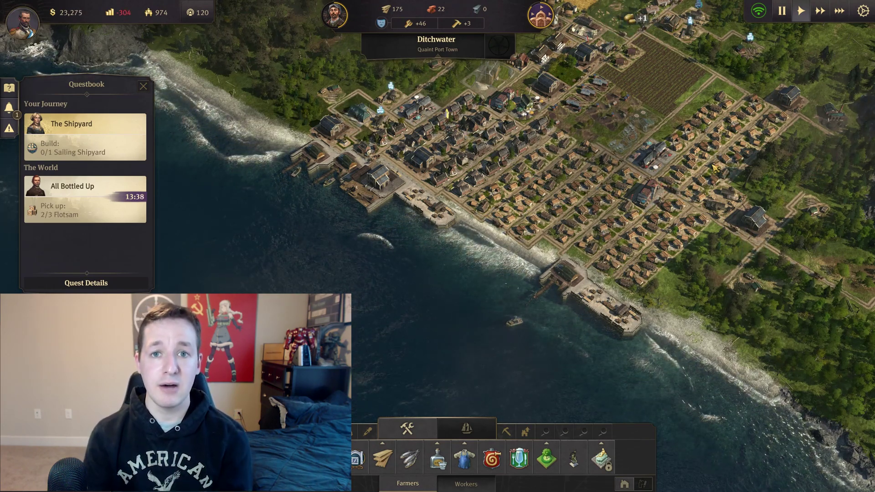
Review the in-game graphics options, including the Graphics Quality preset, and return to the game.
key(Escape)
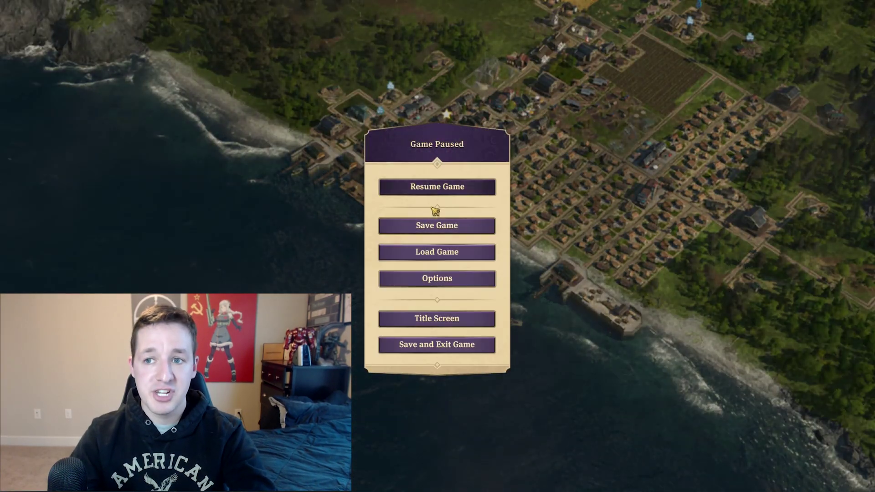
click(439, 284)
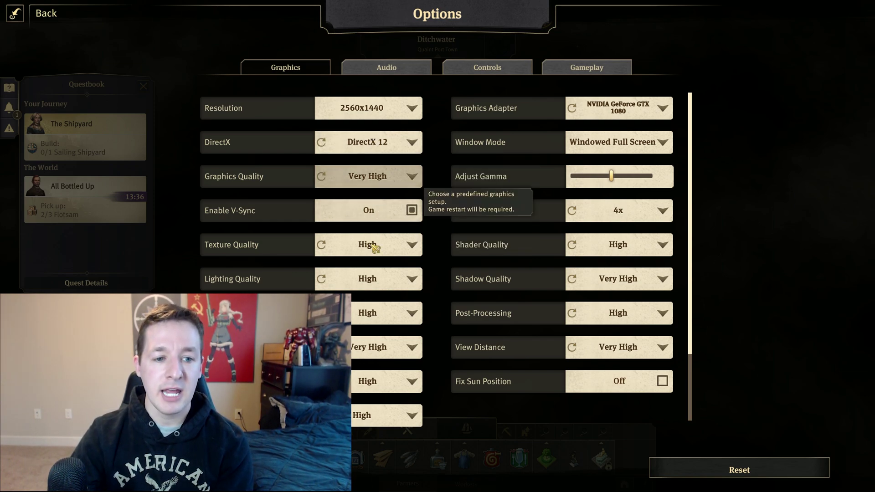
key(Escape)
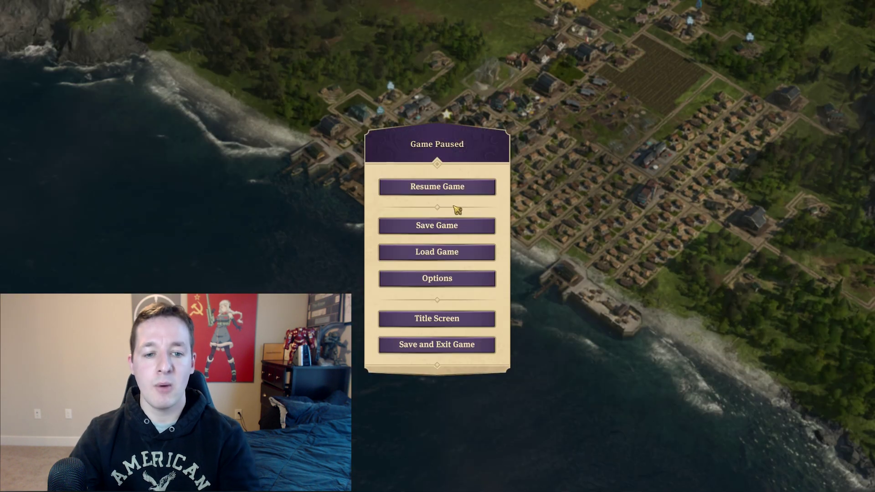
key(Escape)
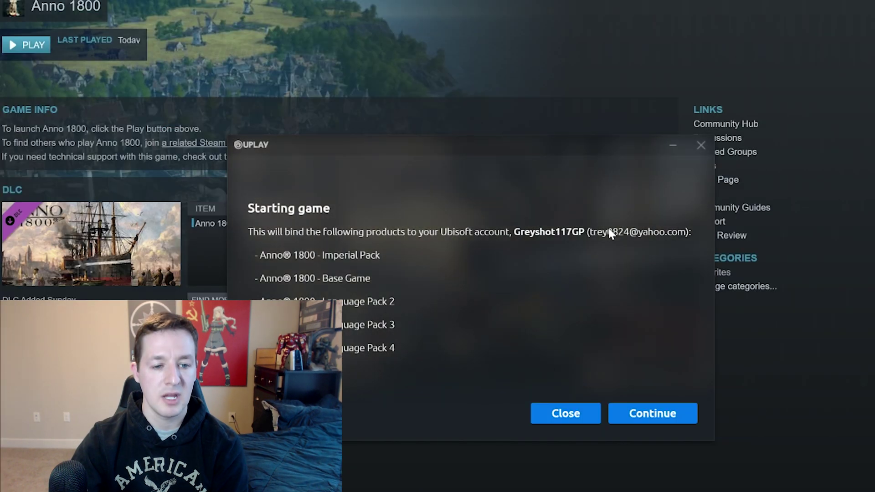
Move the Uplay Starting game dialog out of the way and try to bind the Anno 1800 products to the Ubisoft account.
drag(455, 134, 420, 14)
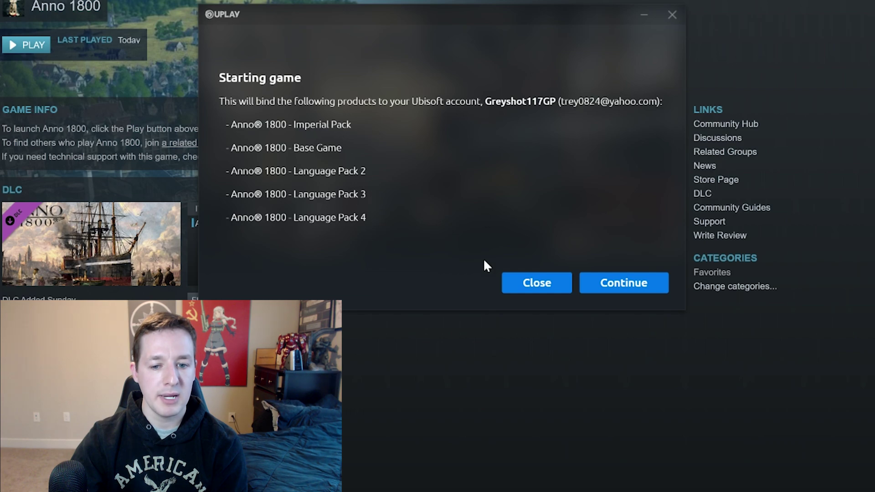
click(631, 287)
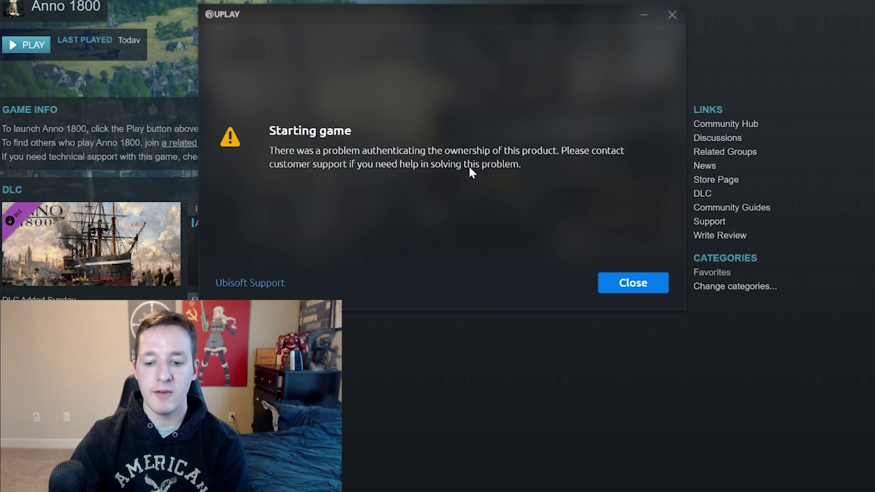
Open the games library in the Uplay client and close the Starting game error dialog.
right_click(843, 472)
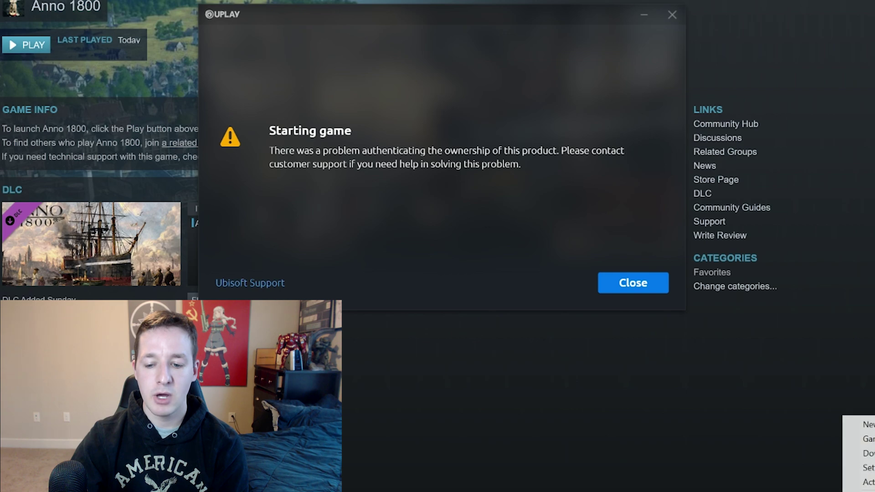
click(857, 456)
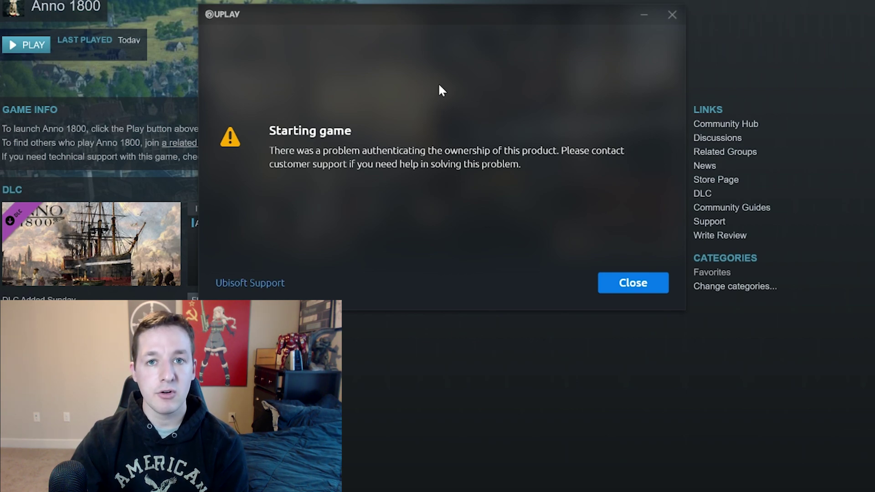
click(659, 281)
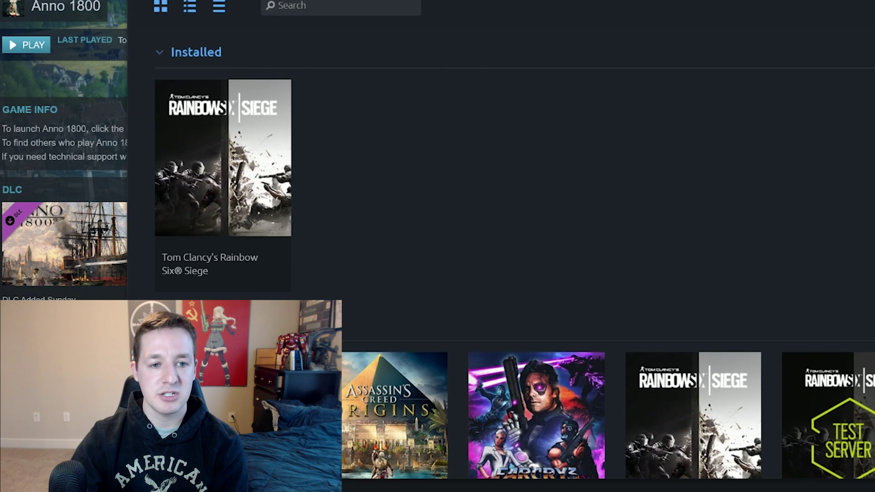